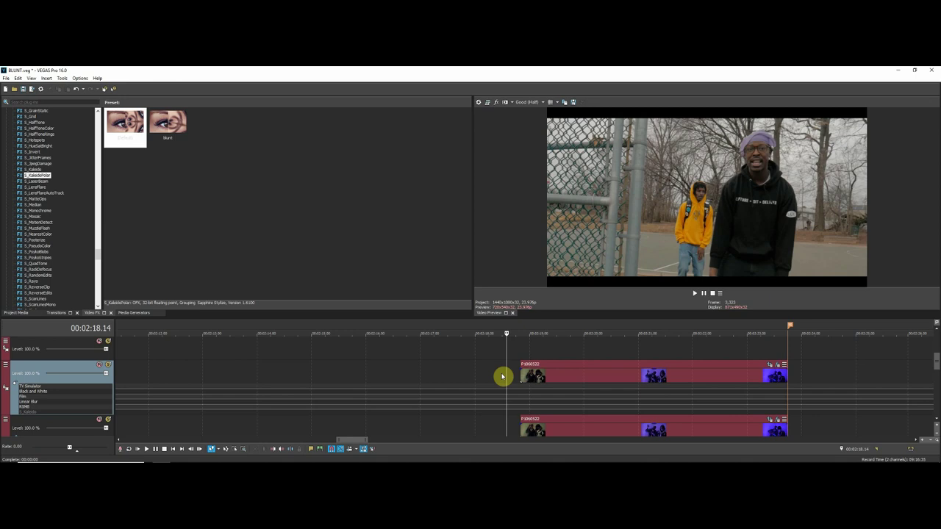
Scrub through the music-video clip to preview its frames, then return to just before it.
click(558, 375)
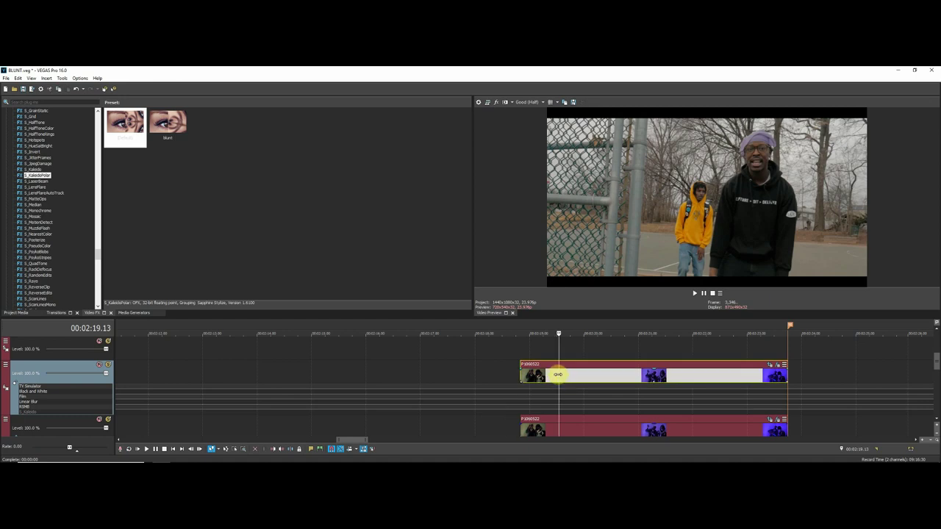
drag(558, 375, 581, 378)
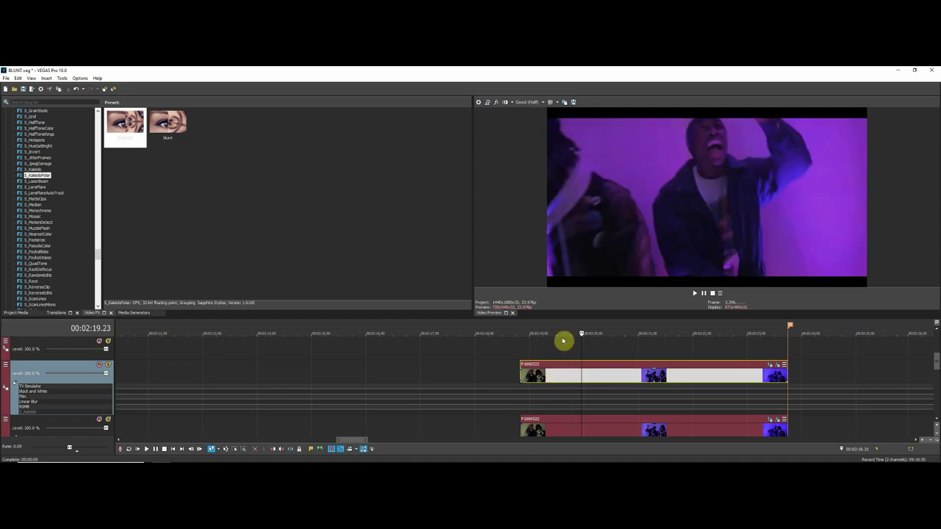
click(581, 374)
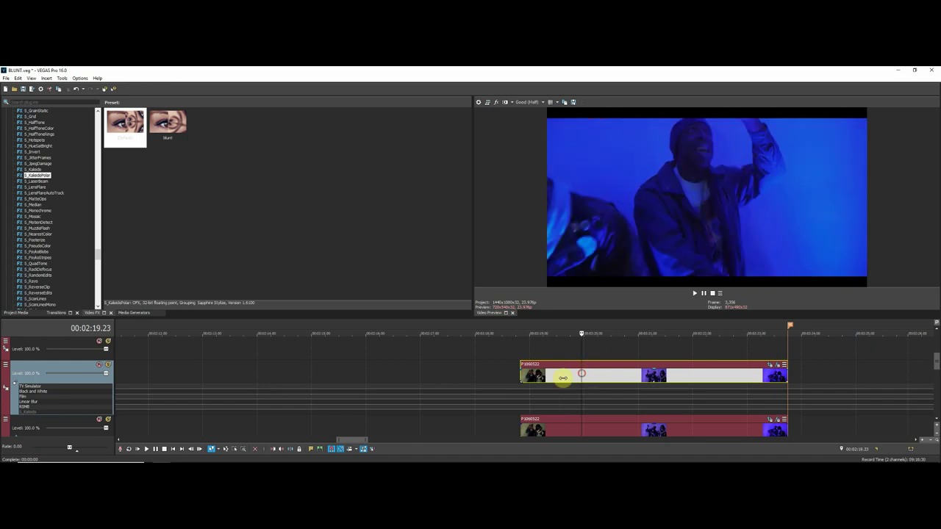
click(512, 394)
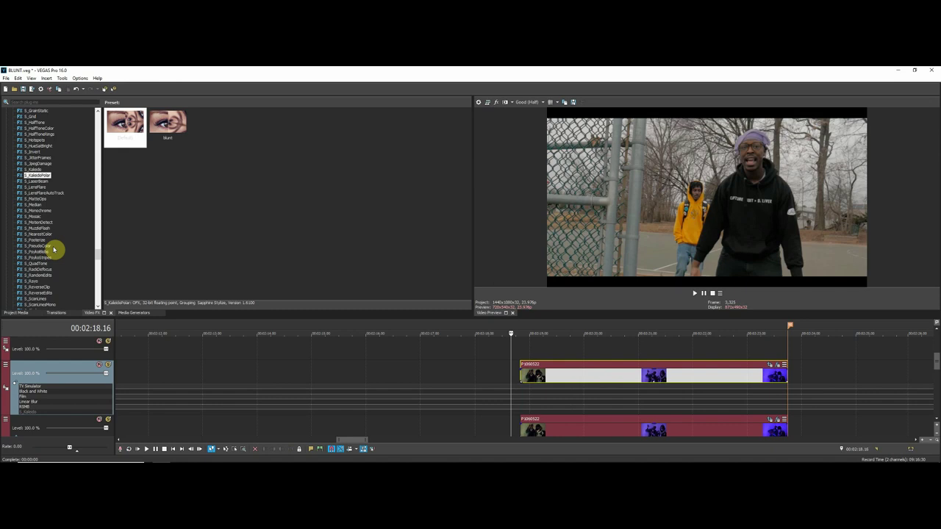
Compare S_Kaleido and S_KaleidoPolar presets, then drop S_KaleidoPolar (Default) onto the video track.
click(36, 175)
click(35, 169)
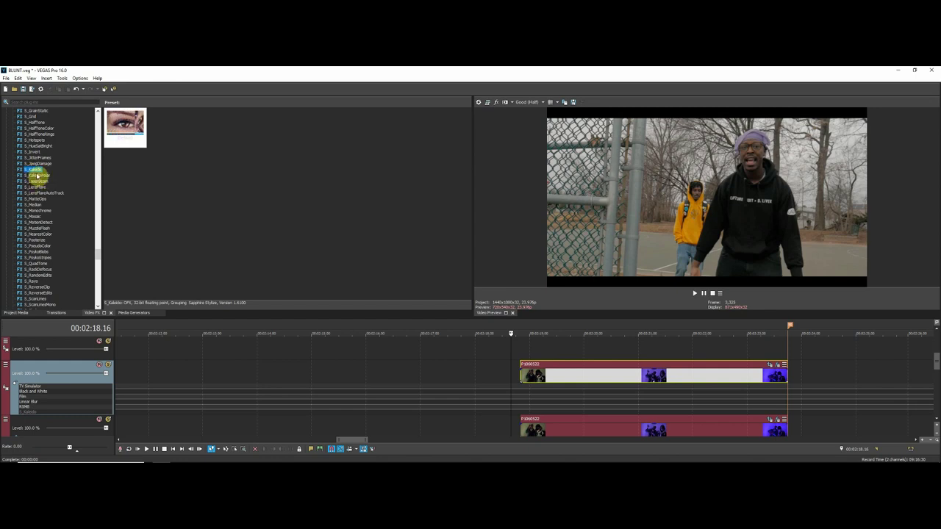
click(36, 176)
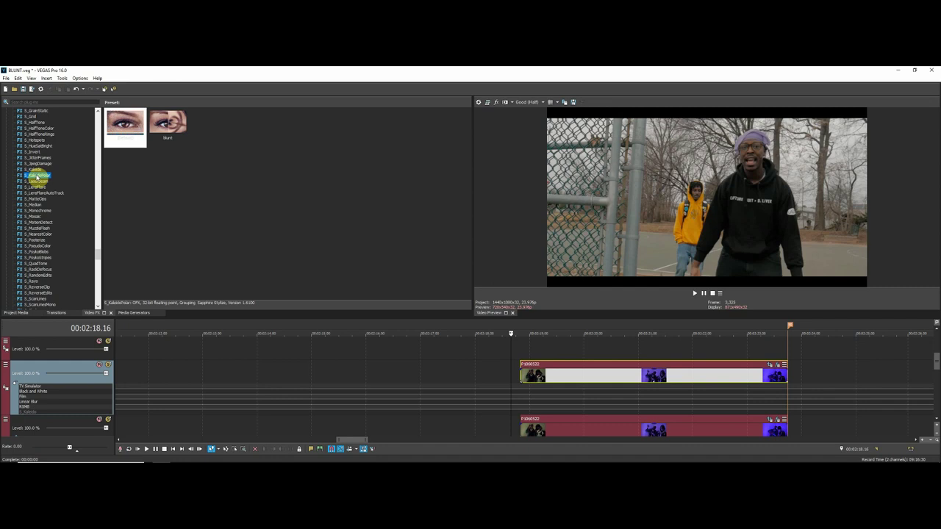
click(35, 169)
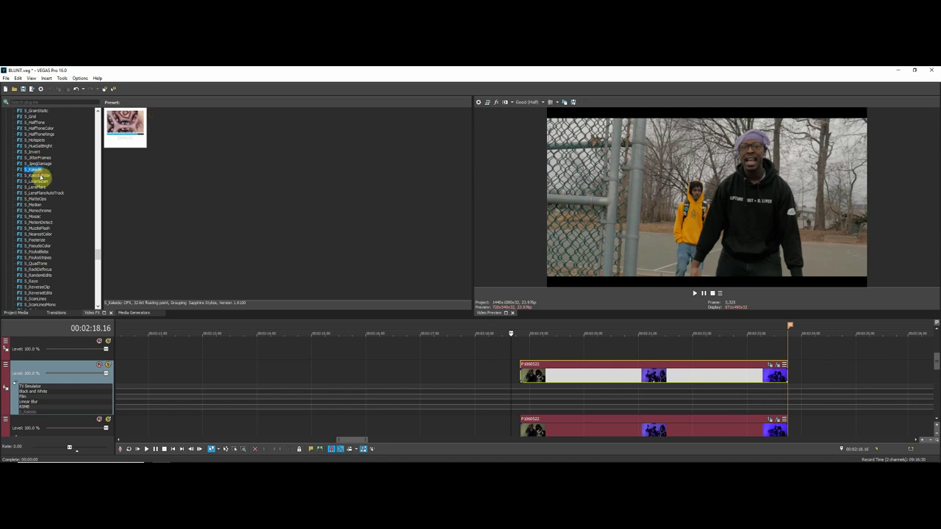
click(41, 176)
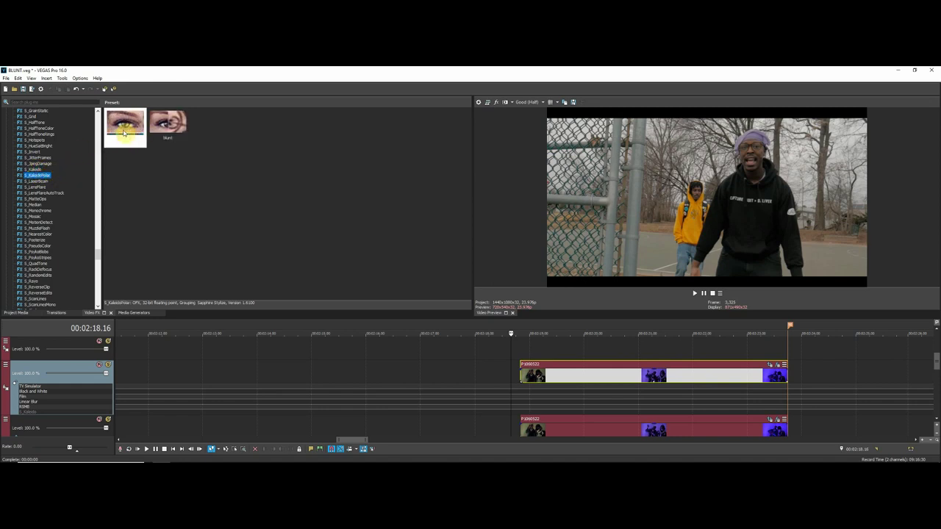
click(35, 169)
click(37, 176)
drag(128, 132, 503, 376)
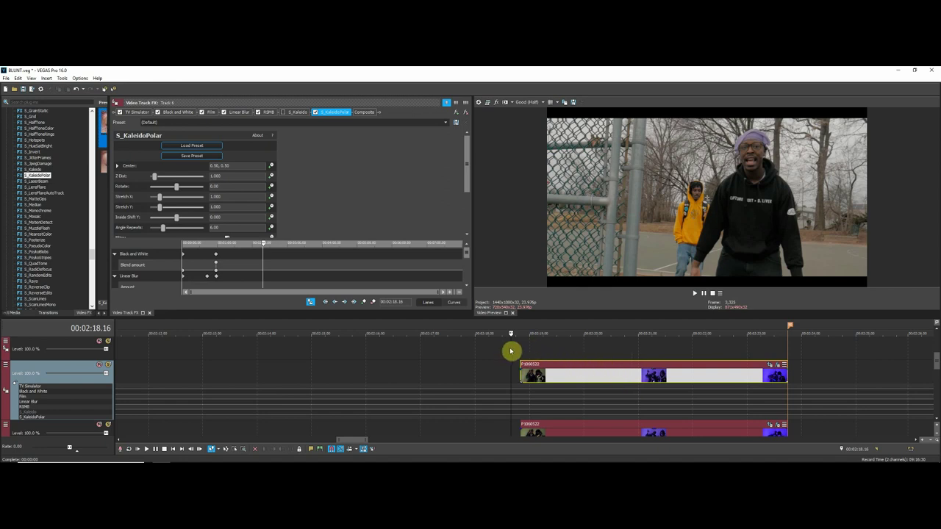
click(519, 352)
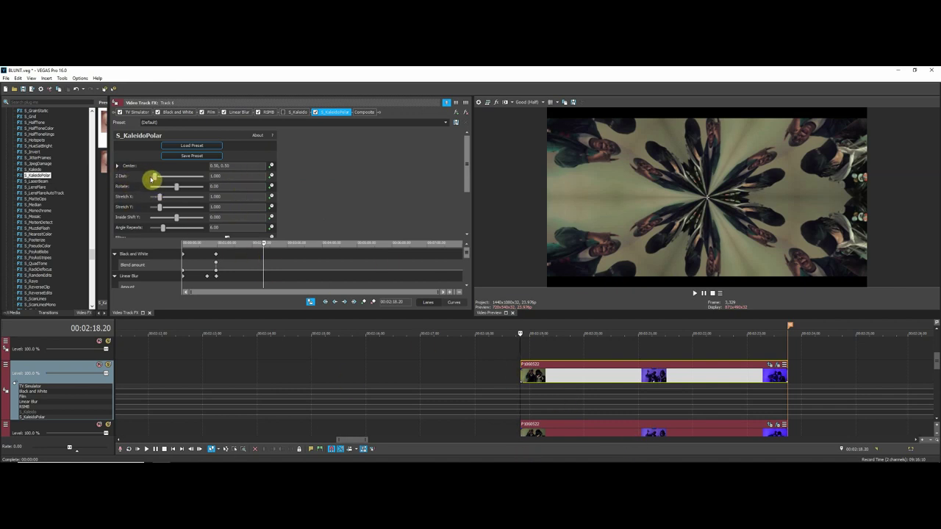
Try the Z Dist slider, preview later frames, then enter an exact Z Dist of 0.571.
drag(155, 179, 168, 179)
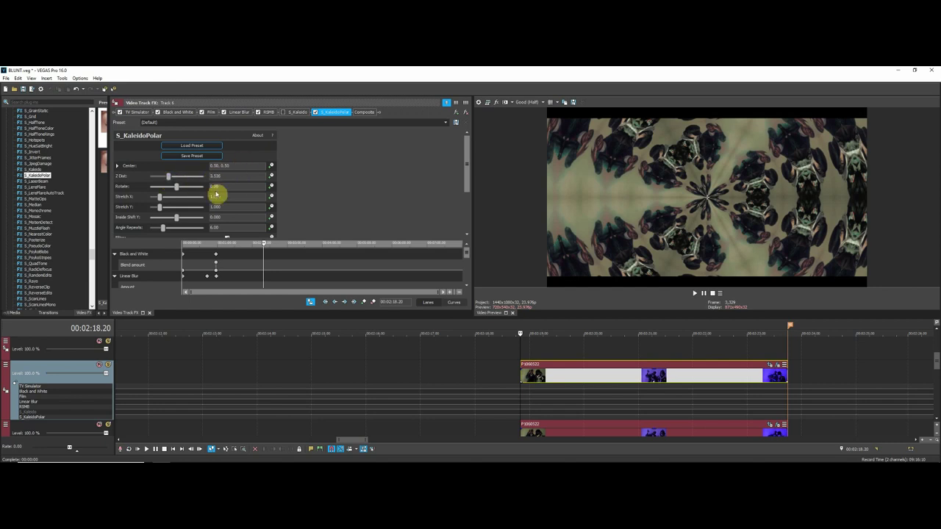
drag(523, 346, 529, 346)
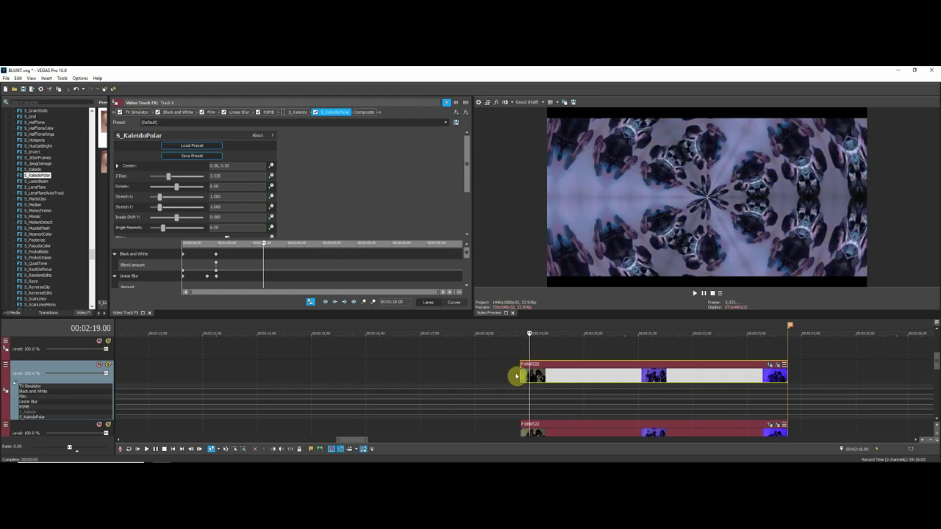
click(516, 367)
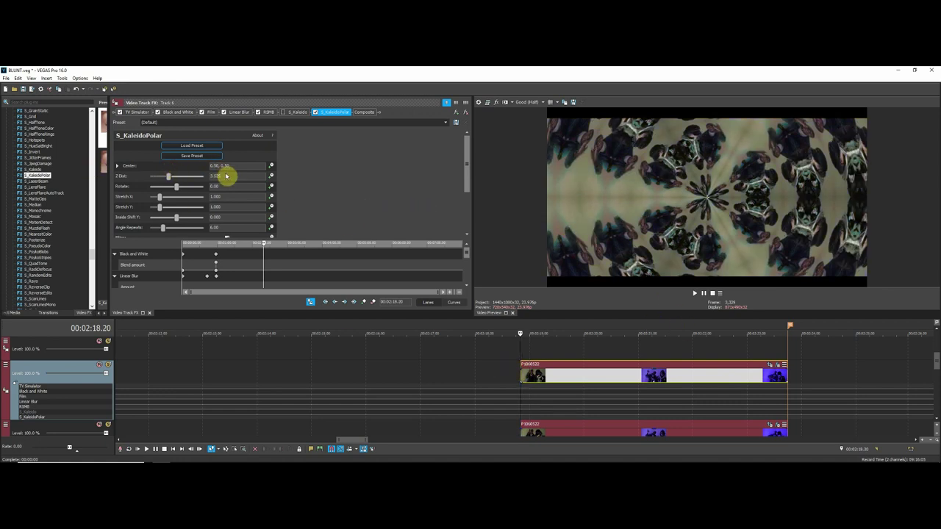
click(222, 175)
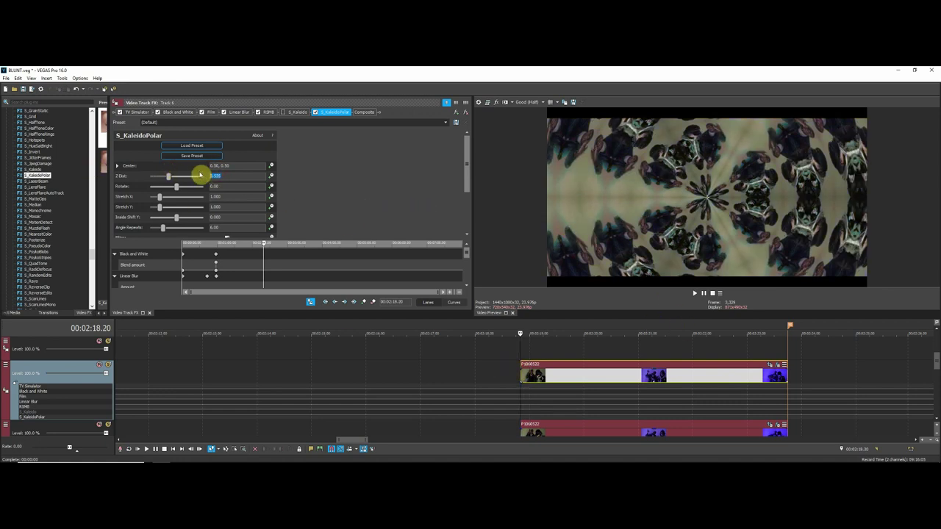
text(0.571)
key(Return)
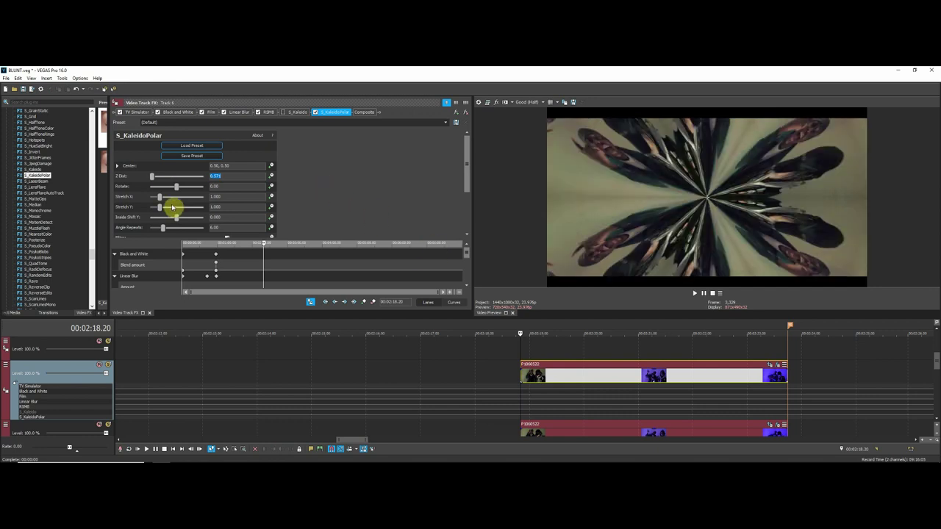
Enter Stretch X 0.933 and Stretch Y 0.733, and push Inside Shift Y to 1.000.
scroll(308, 192, down, 2)
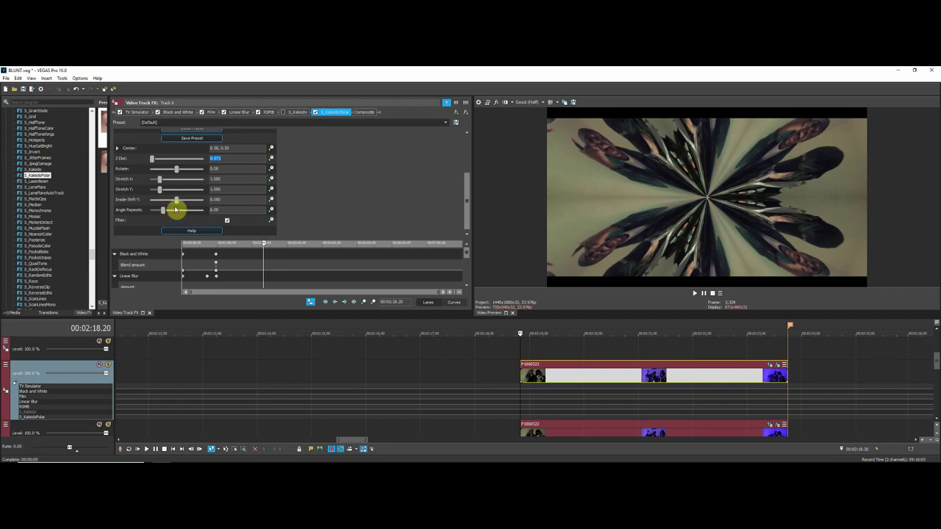
click(224, 178)
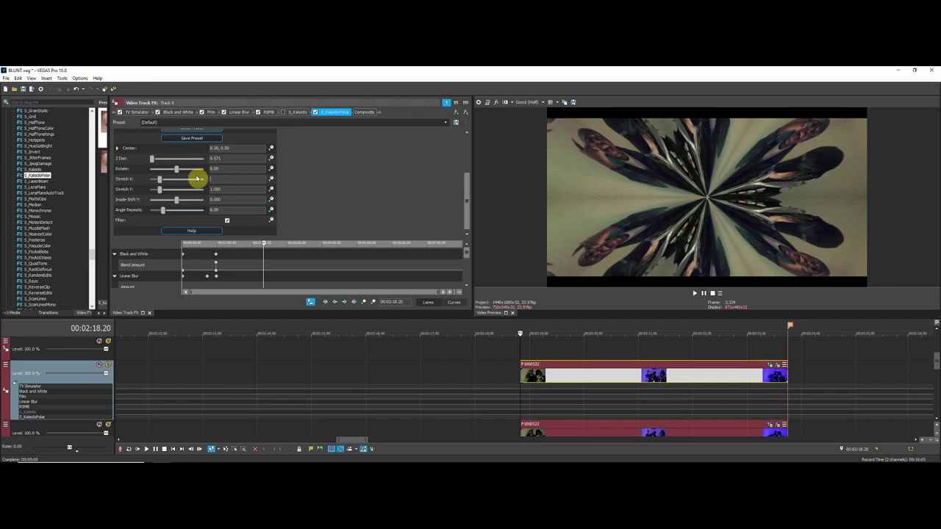
text(0.933)
click(236, 189)
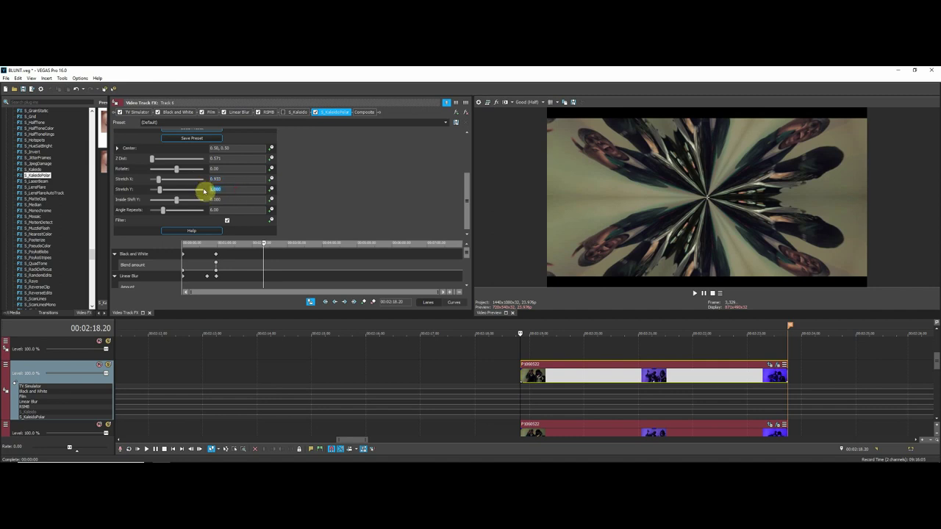
text(0.733)
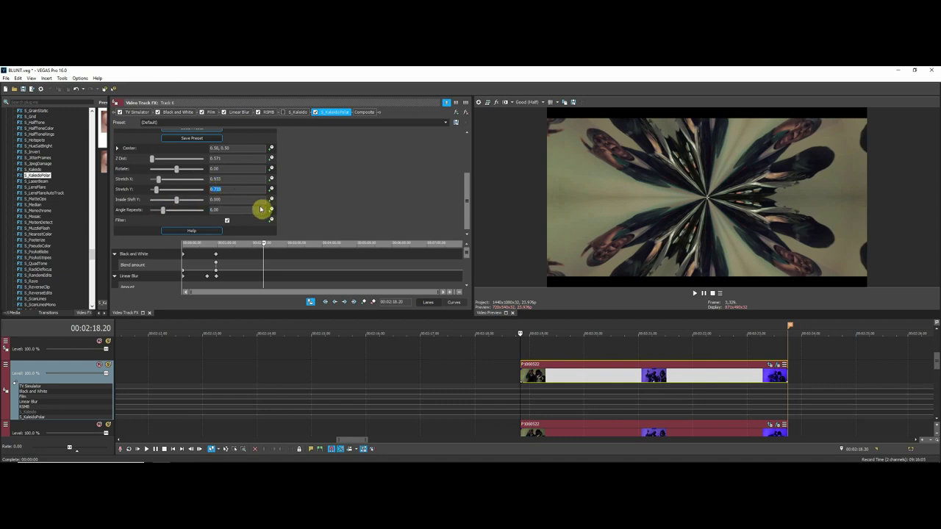
click(225, 199)
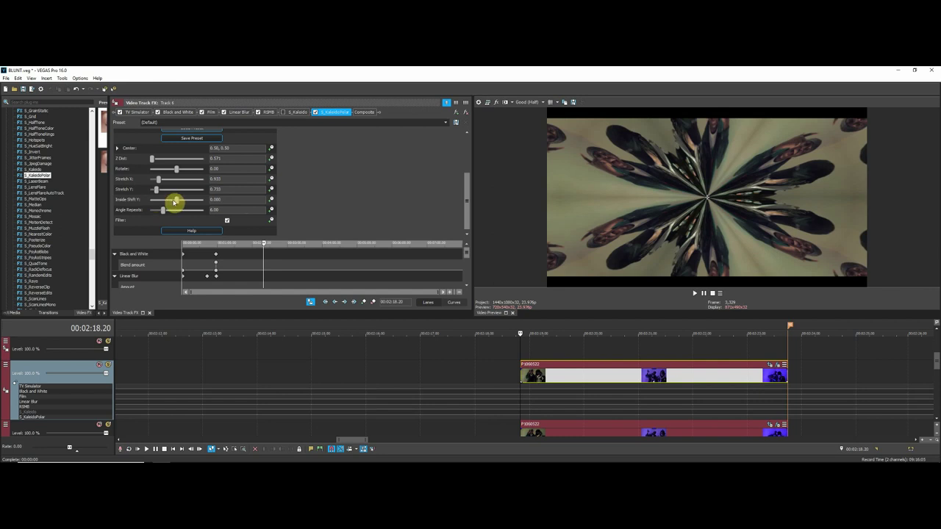
drag(178, 200, 239, 211)
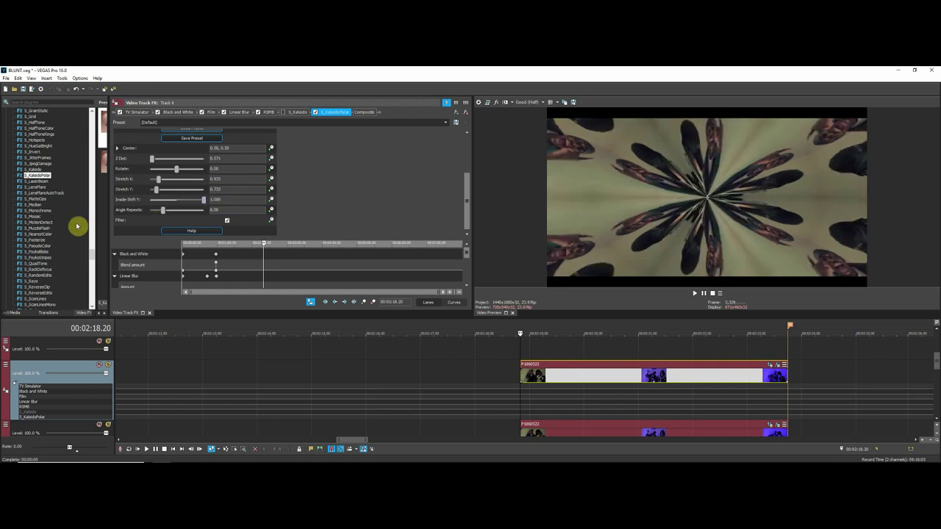
click(213, 210)
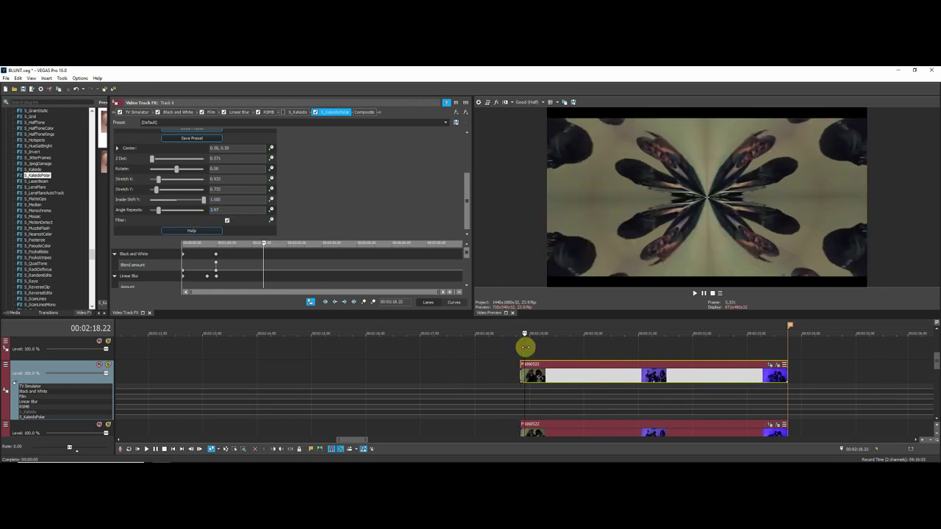
Scrub further into the clip to preview the kaleidoscope with Angle Repeats at 3.97.
click(608, 342)
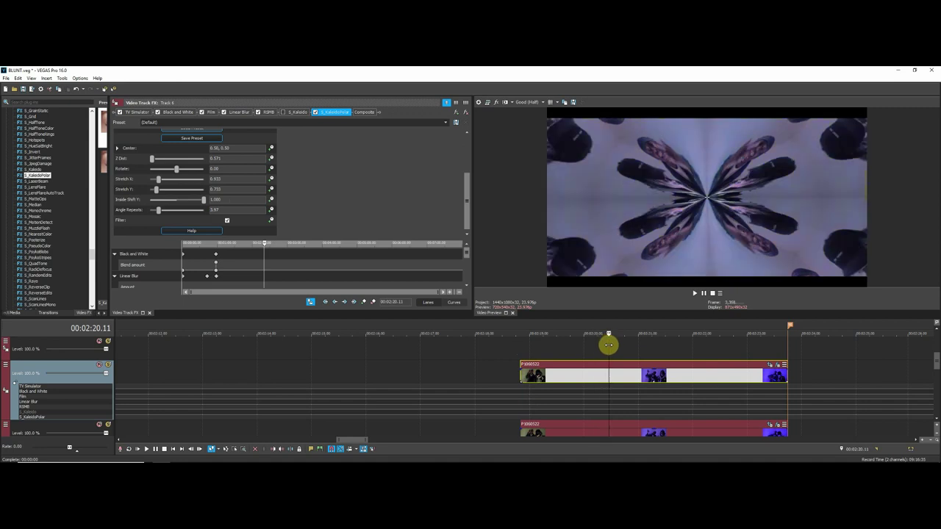
drag(609, 342, 758, 335)
Return the playhead to the clip start and scroll the FX keyframe list to the Rotate lane.
click(670, 349)
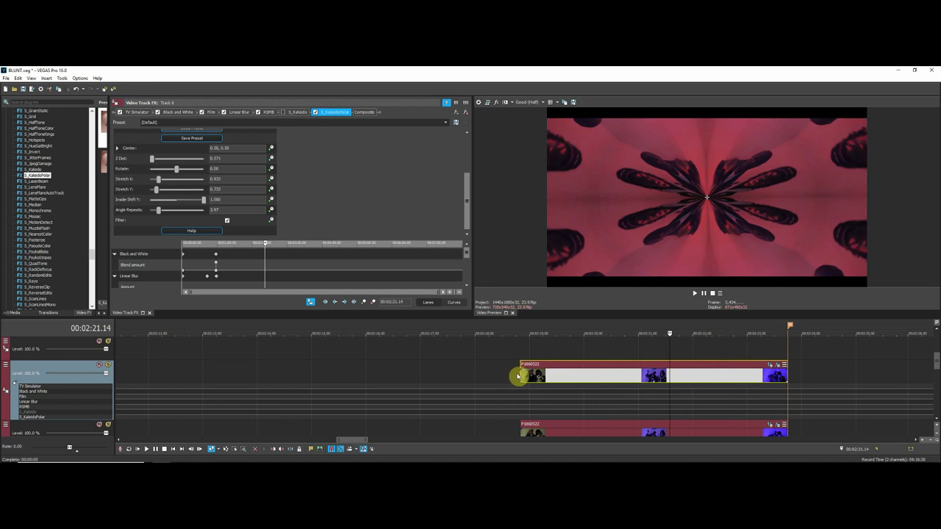
click(520, 374)
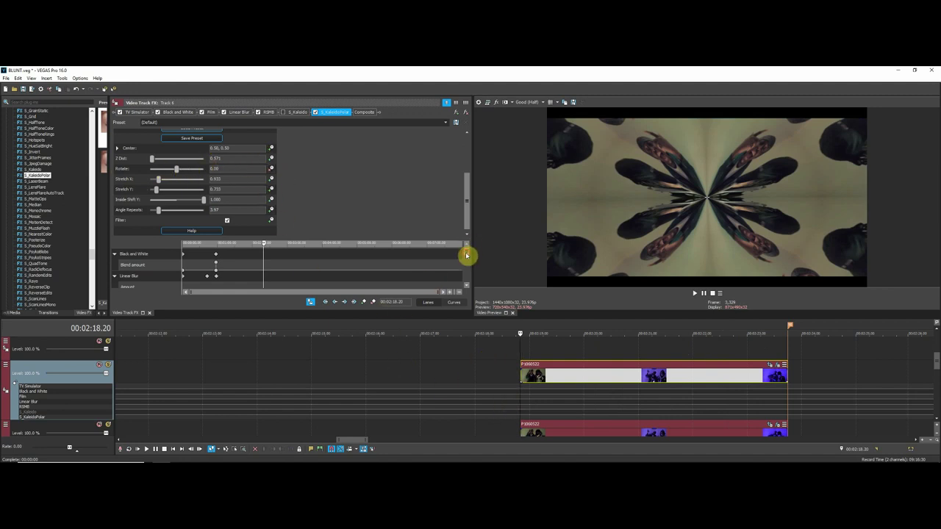
drag(466, 255, 471, 286)
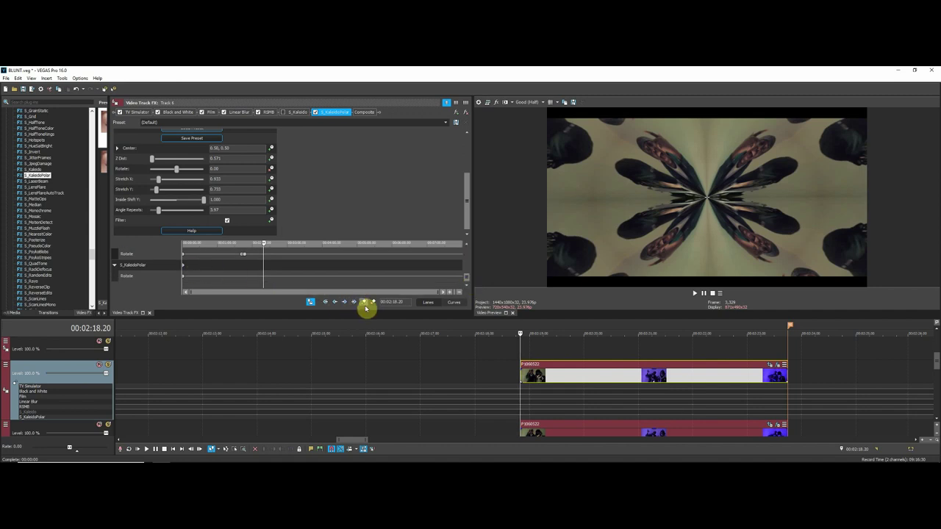
Key Rotate at about -51.45 on the clip start, then add a second Rotate keyframe at the clip end.
click(263, 268)
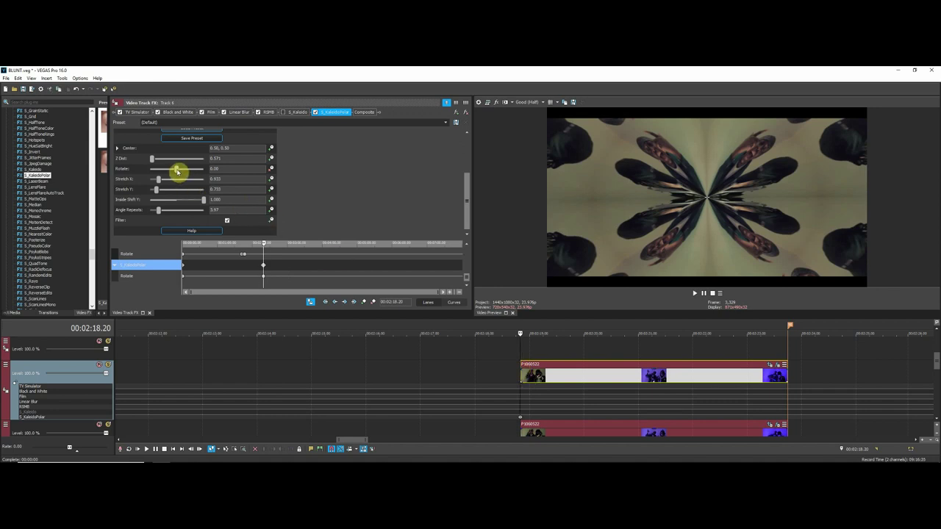
drag(176, 171, 176, 174)
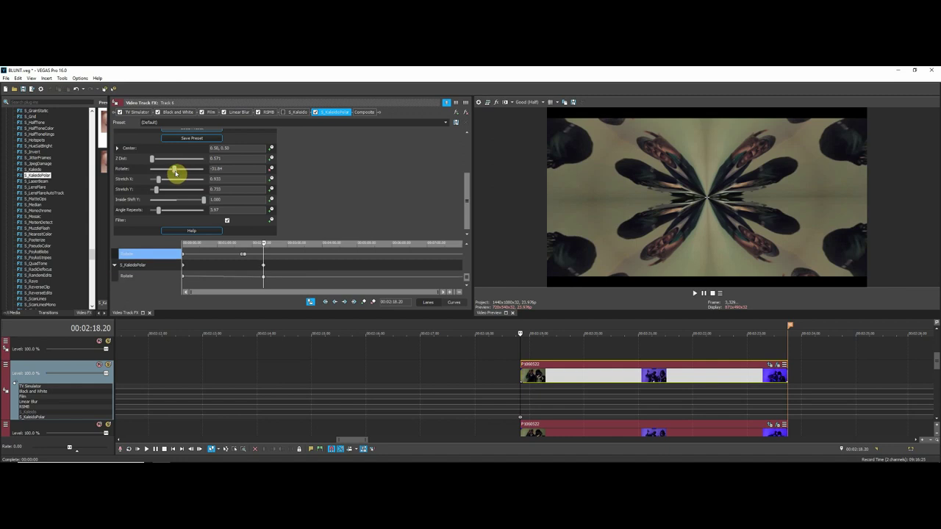
drag(175, 172, 174, 172)
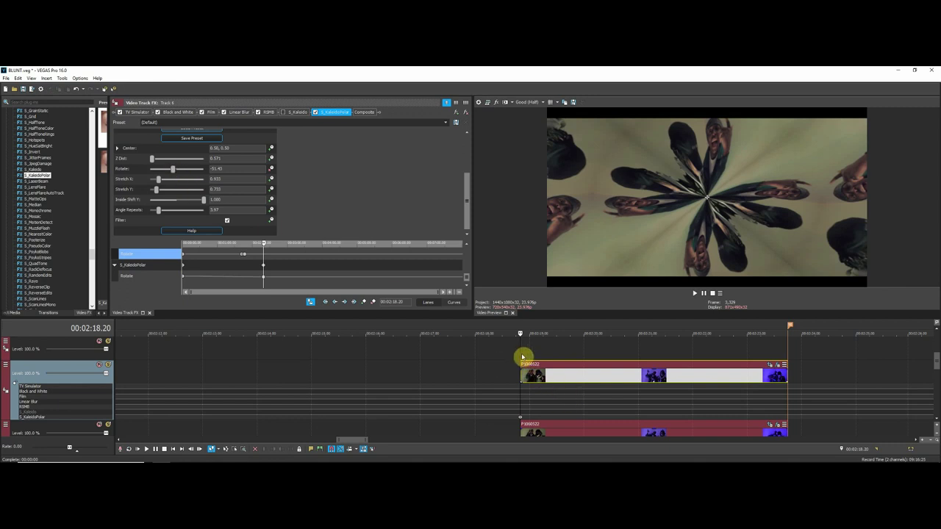
click(788, 373)
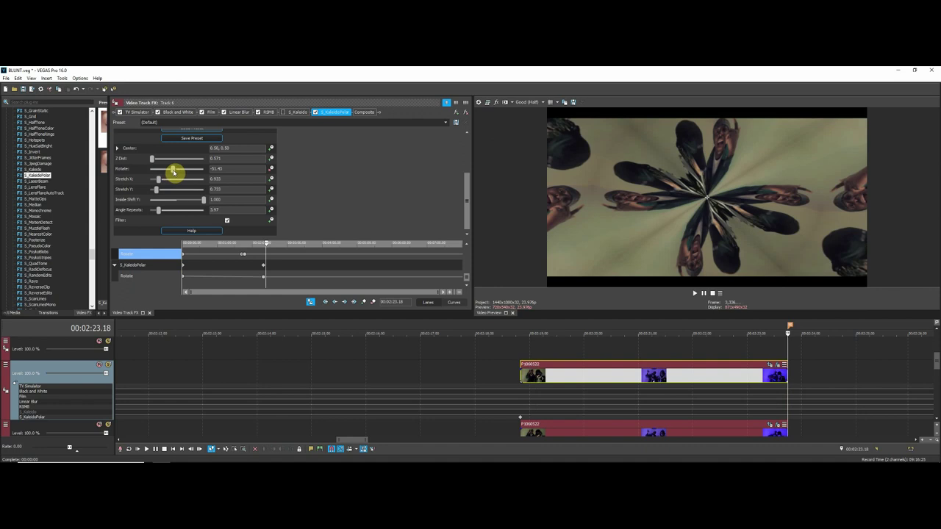
drag(173, 172, 180, 174)
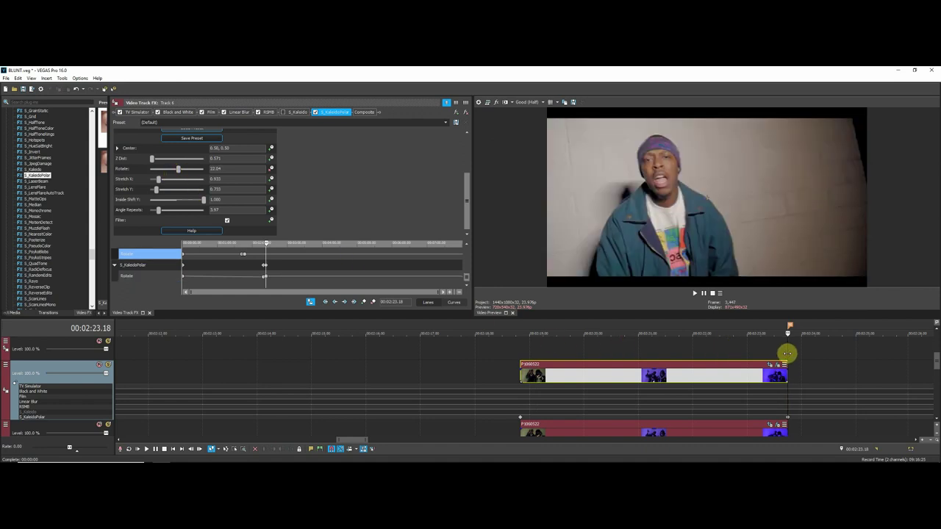
Check the interpolated rotation mid-clip, then raise the Rotate value at the clip end.
click(785, 346)
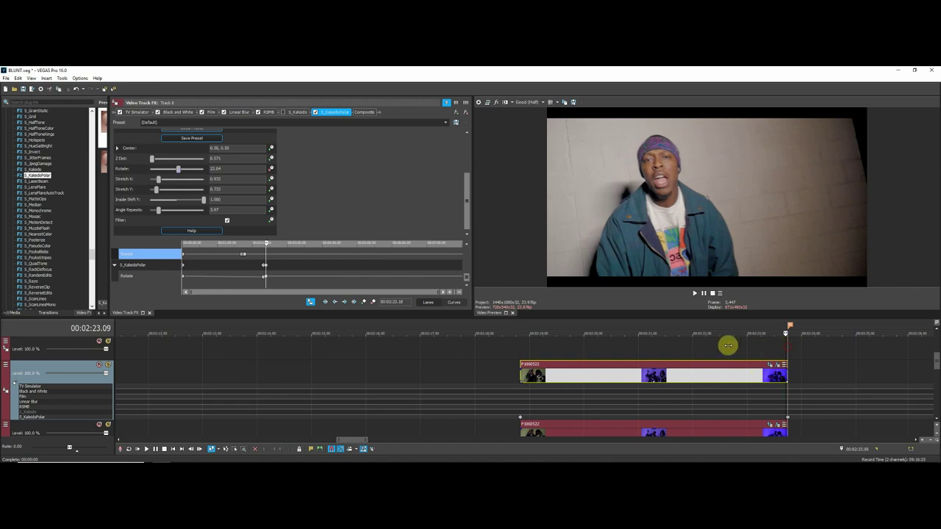
click(660, 349)
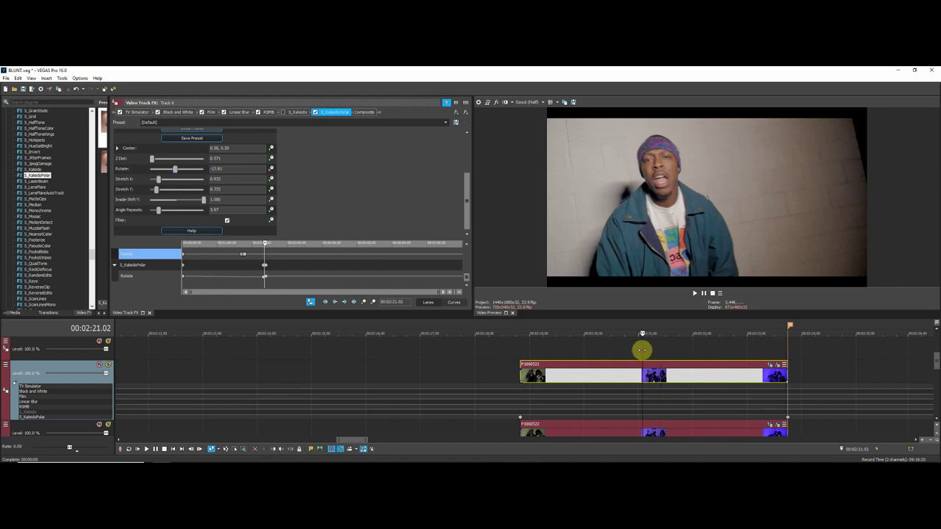
click(622, 355)
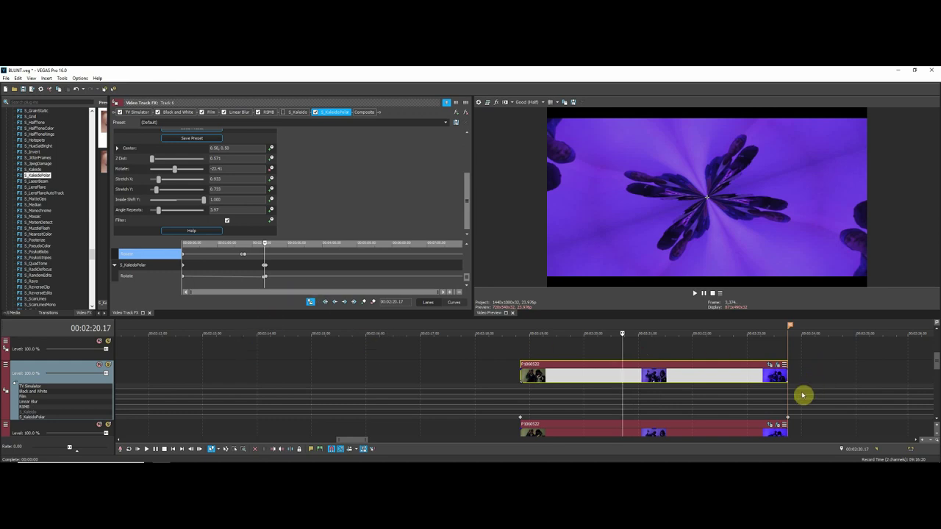
click(788, 421)
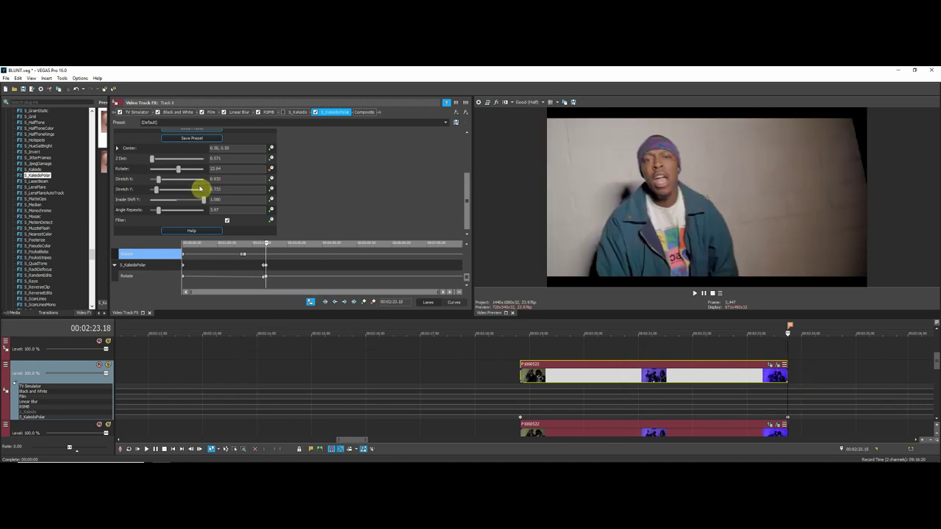
drag(178, 169, 184, 172)
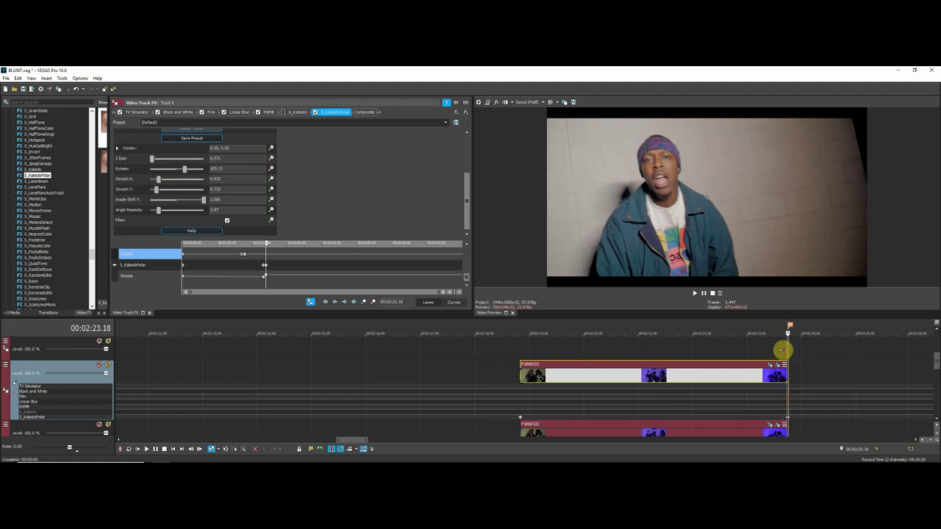
Set the closing Rotate keyframe to exactly 15.00 and select the whole clip's time span.
click(662, 343)
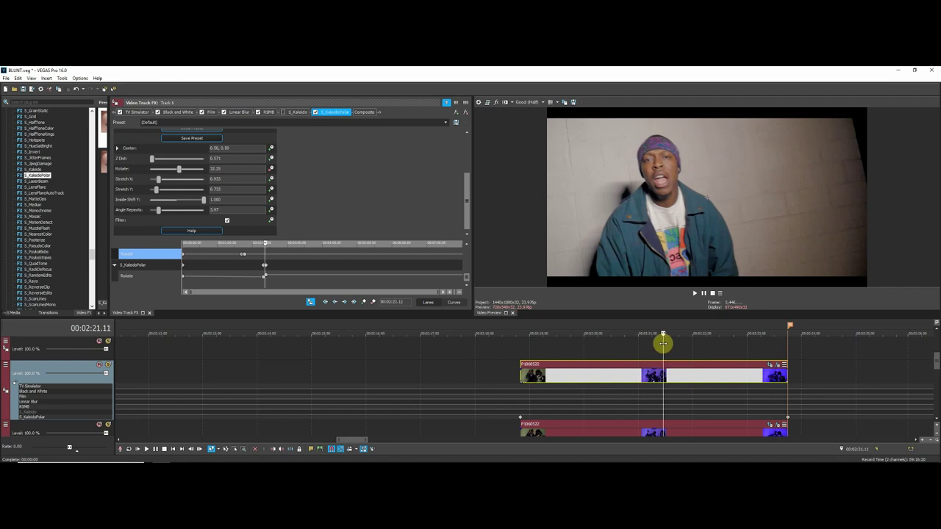
click(785, 417)
click(787, 420)
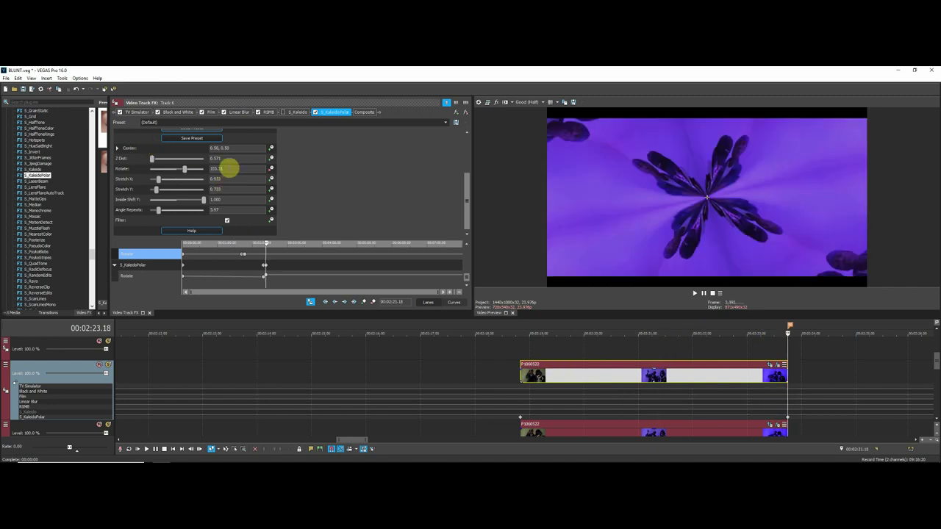
click(169, 170)
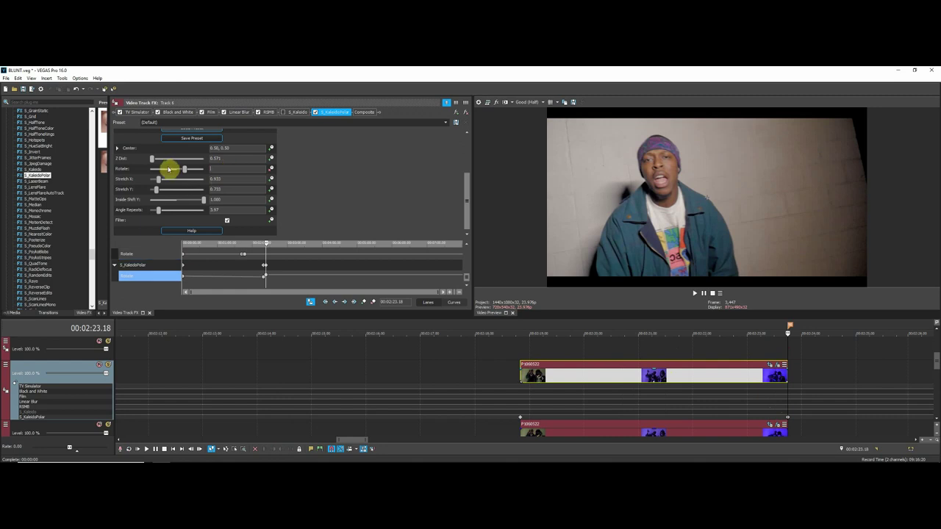
text(15)
key(Return)
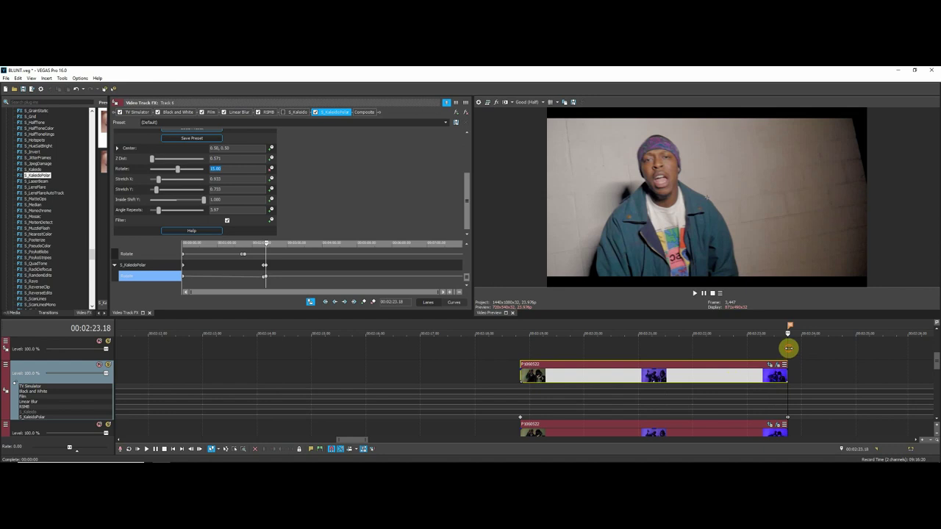
double_click(626, 385)
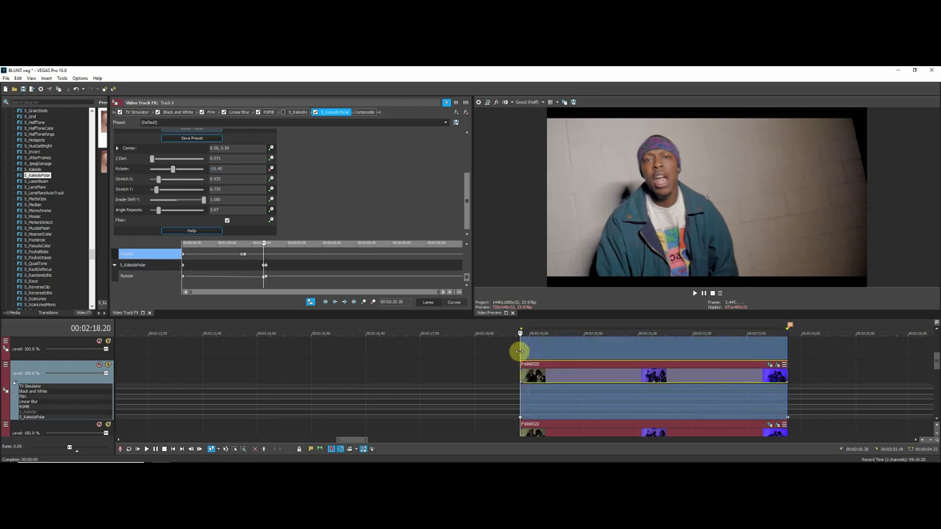
Extend the time selection slightly before the clip start and play it once to watch the spin.
drag(520, 351, 509, 351)
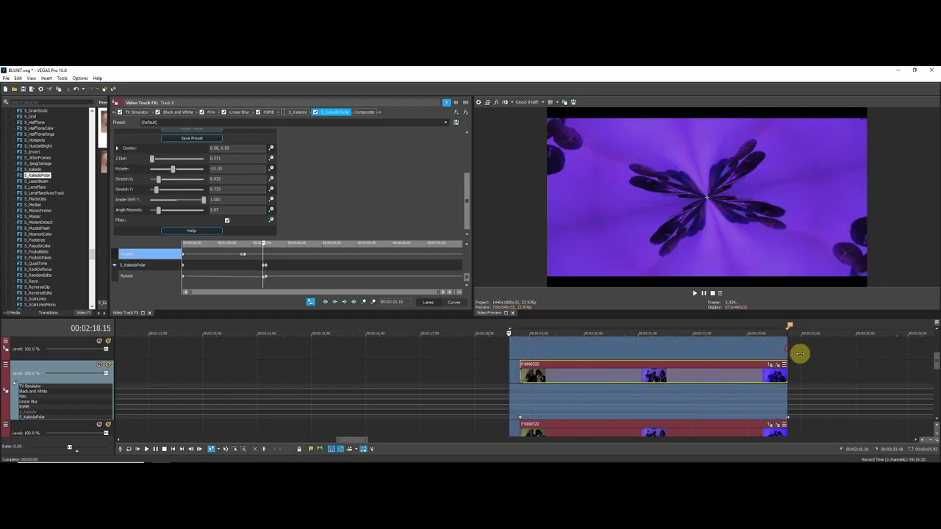
key(space)
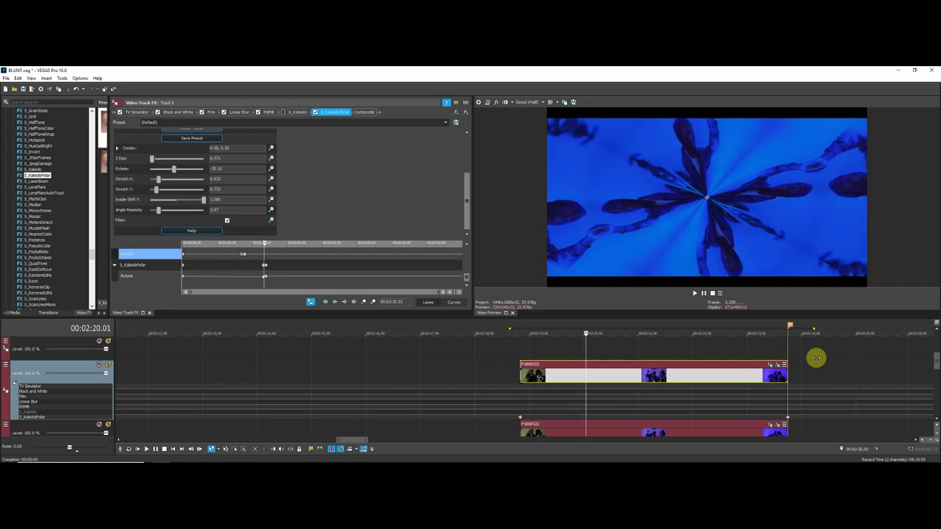
key(space)
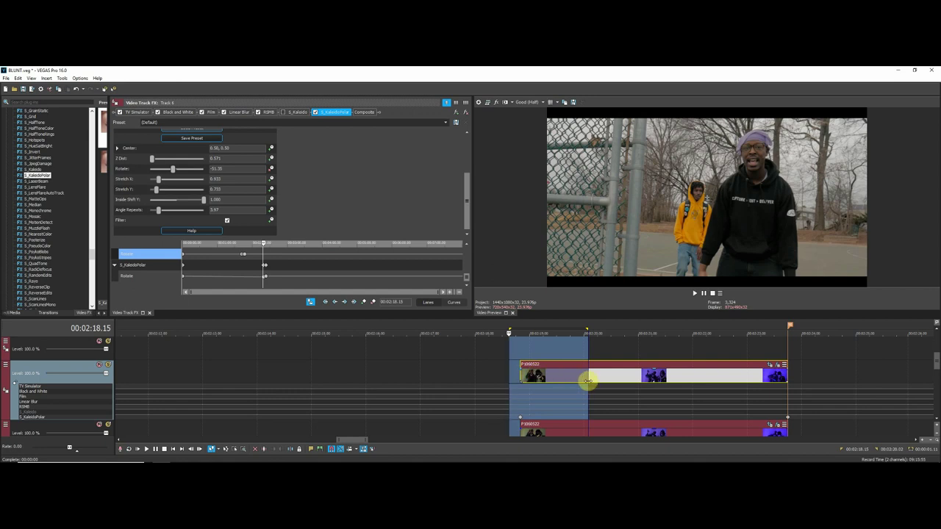
Replay the section, clear the time selection, and scrub along the clip to watch Rotate change.
key(space)
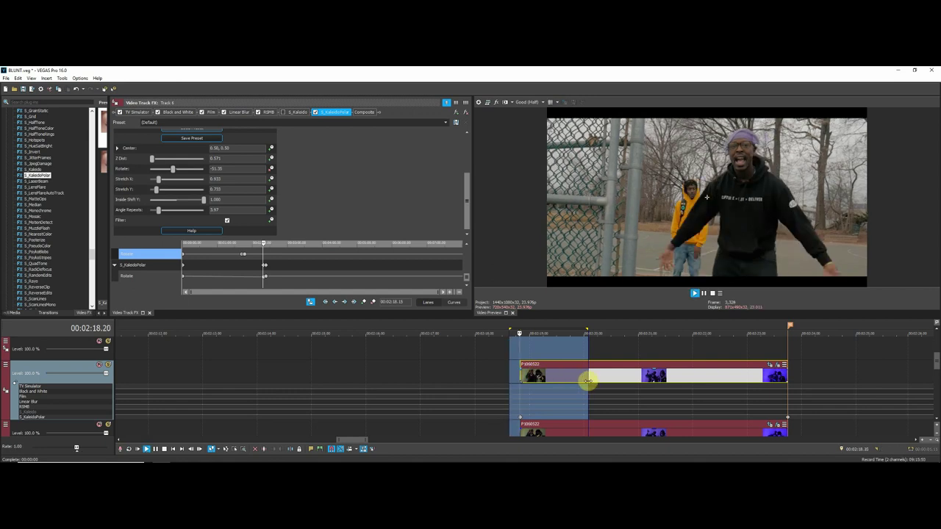
key(space)
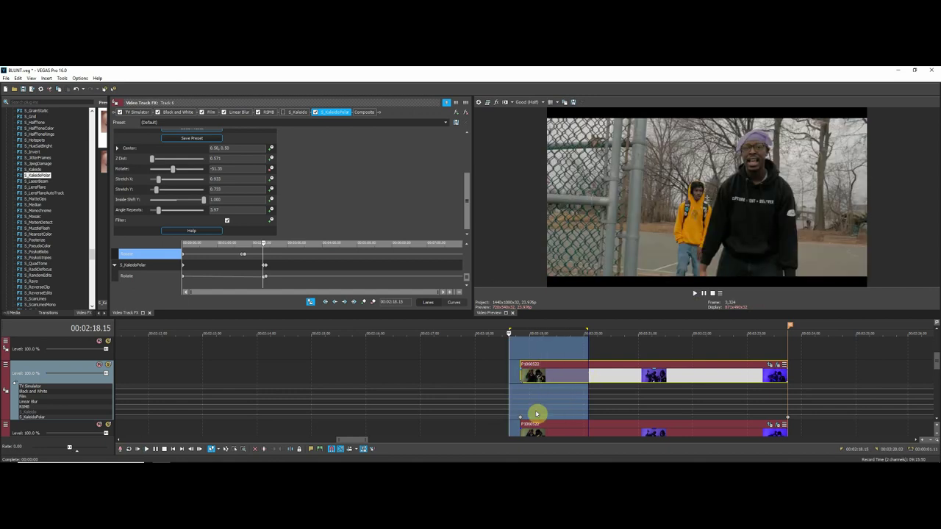
click(541, 378)
drag(540, 376, 753, 374)
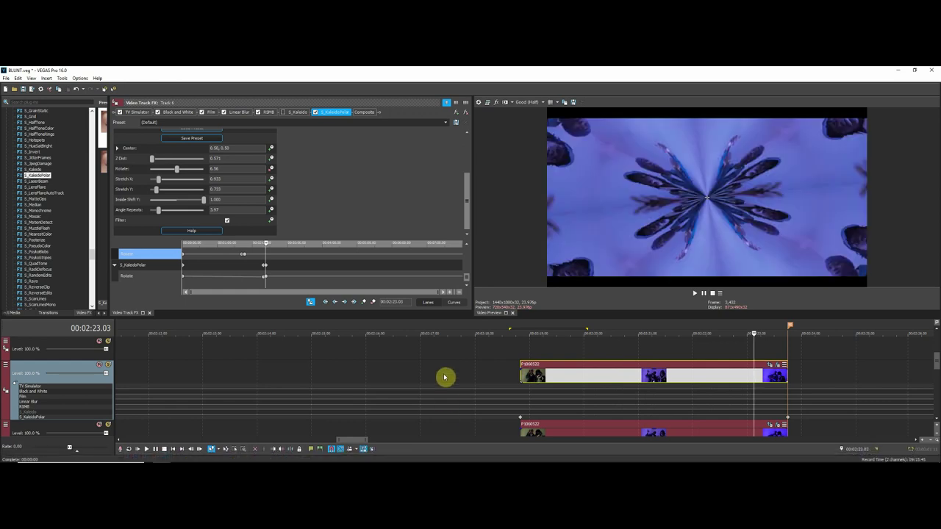
mouse_move(307, 457)
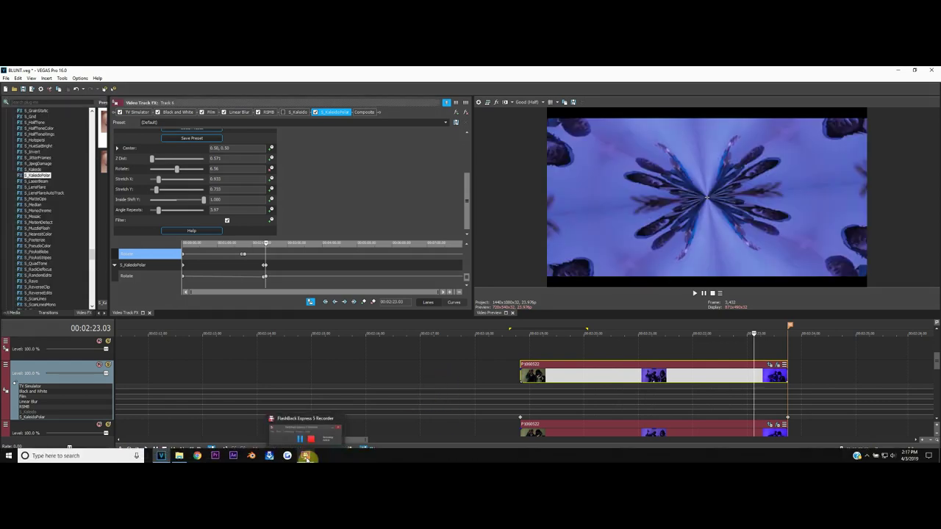